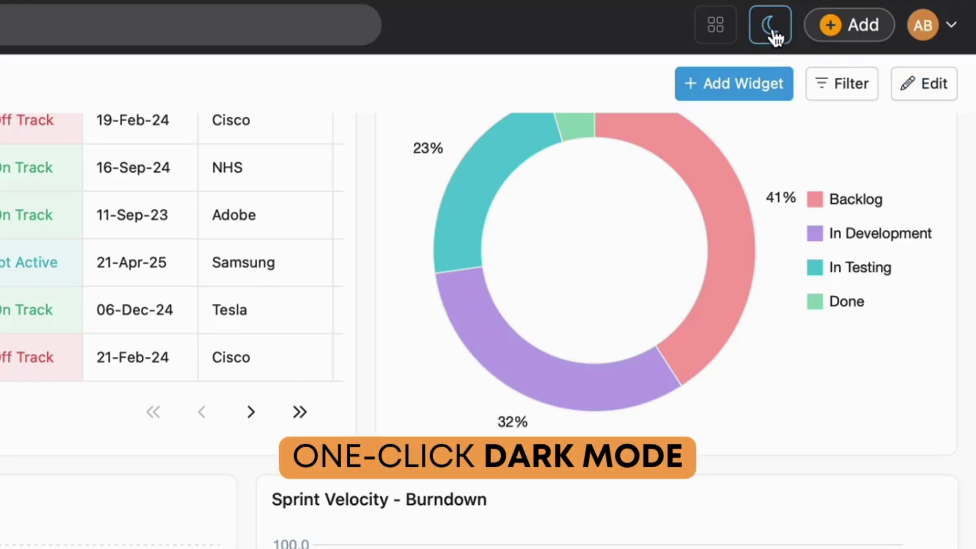
Turn on dark mode, raise sidebar Max Items from 5 to 7, and show Recent Work
left_click(772, 29)
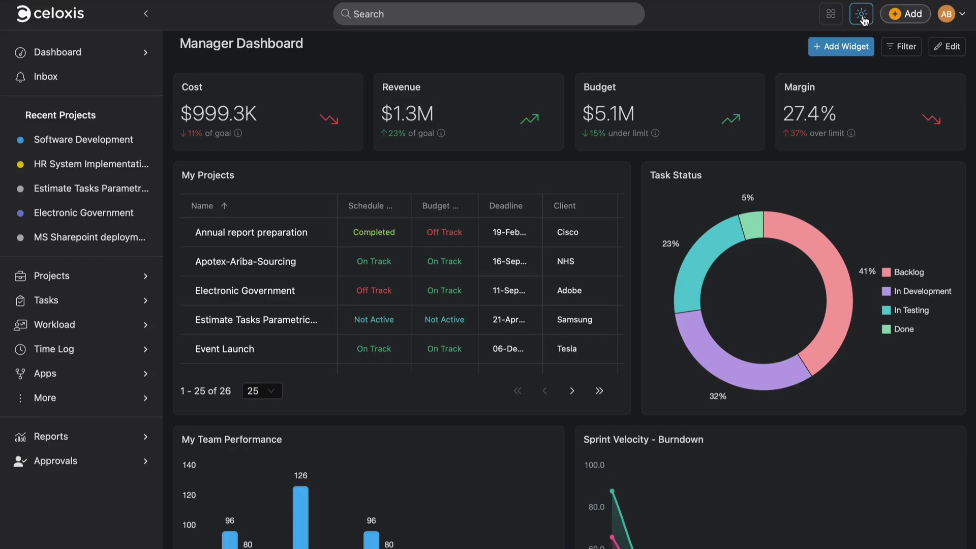
scroll(568, 305, "down", 2)
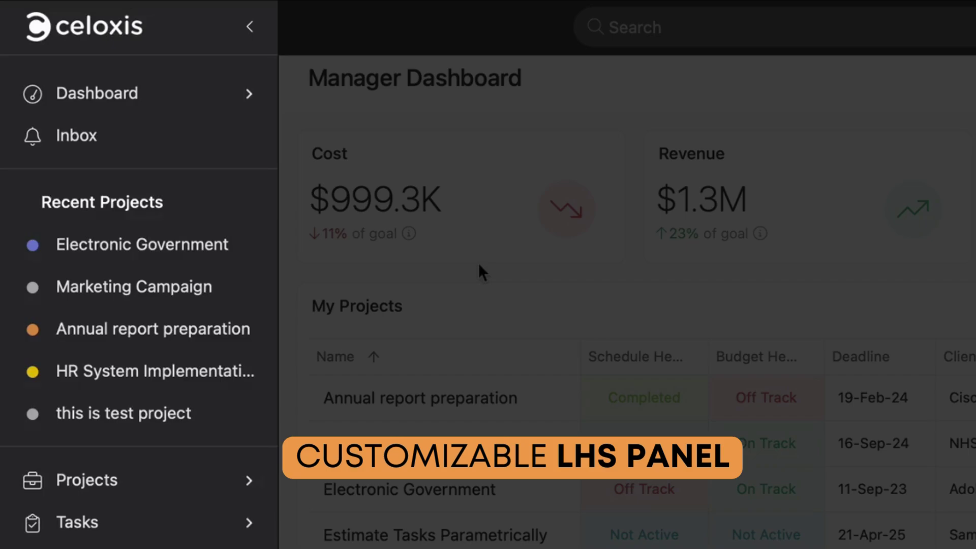
left_click(84, 119)
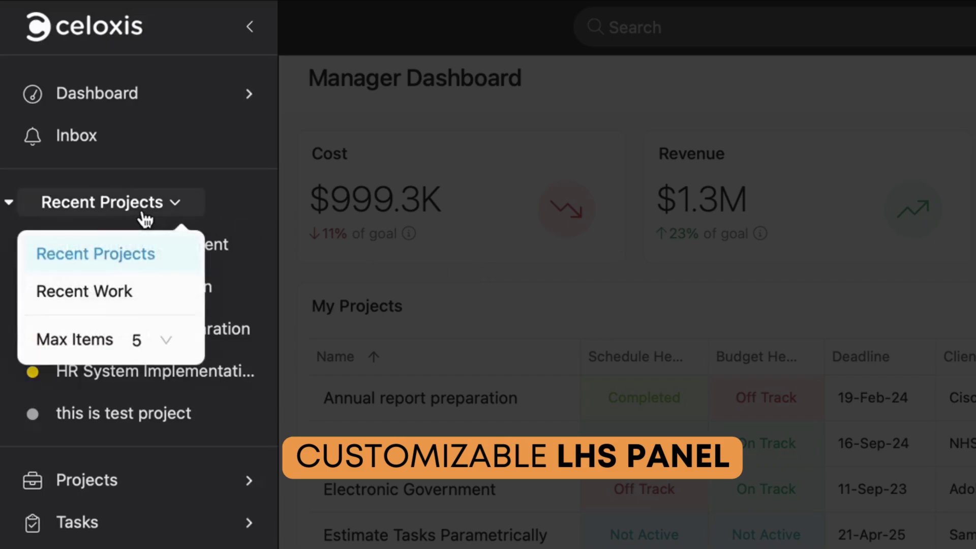
left_click(149, 341)
left_click(162, 455)
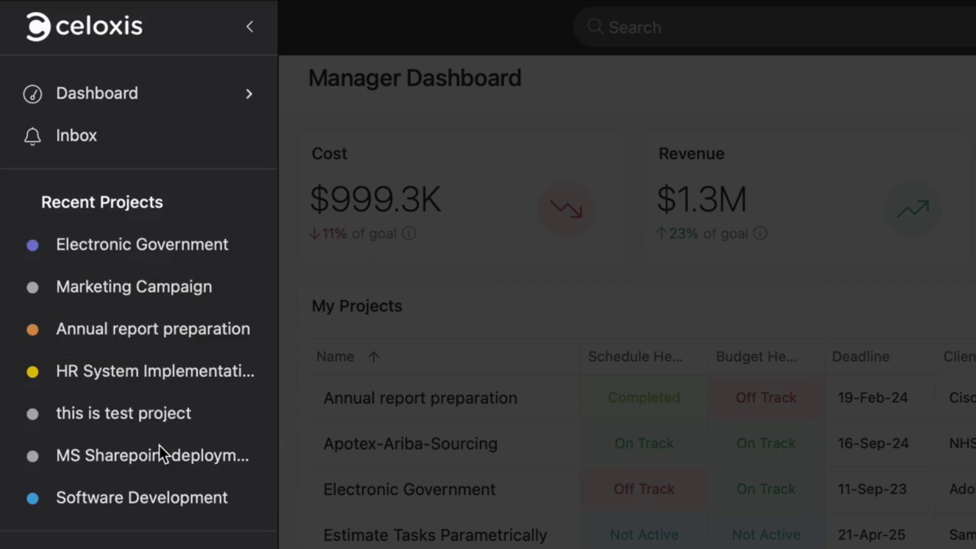
left_click(153, 207)
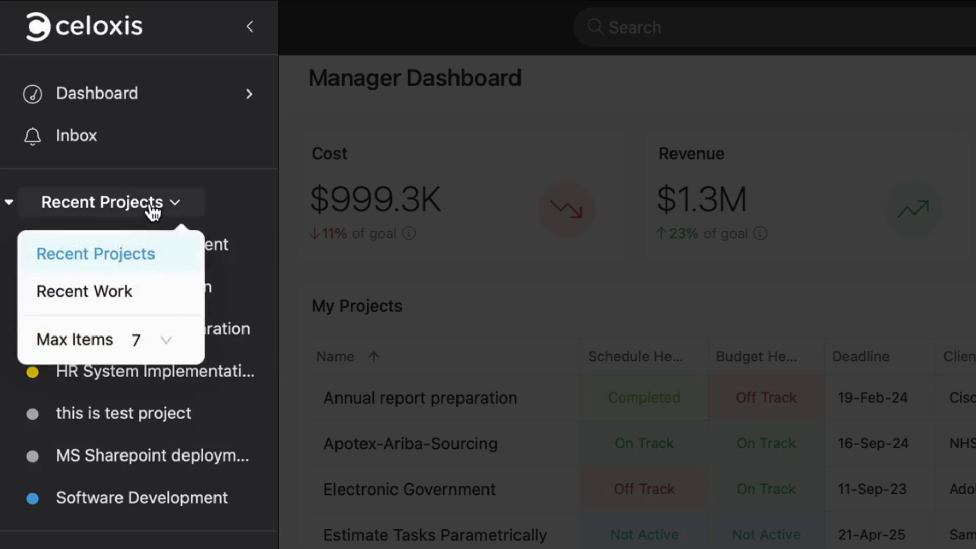
left_click(133, 294)
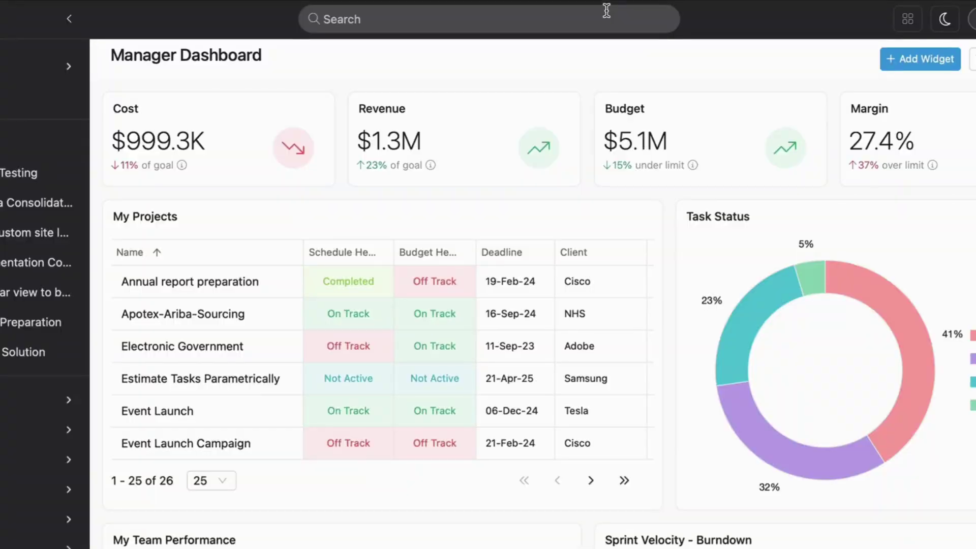
Search for 'campaign' filtered to Projects and open the MS Sharepoint deployment project
left_click(606, 11)
type("ca")
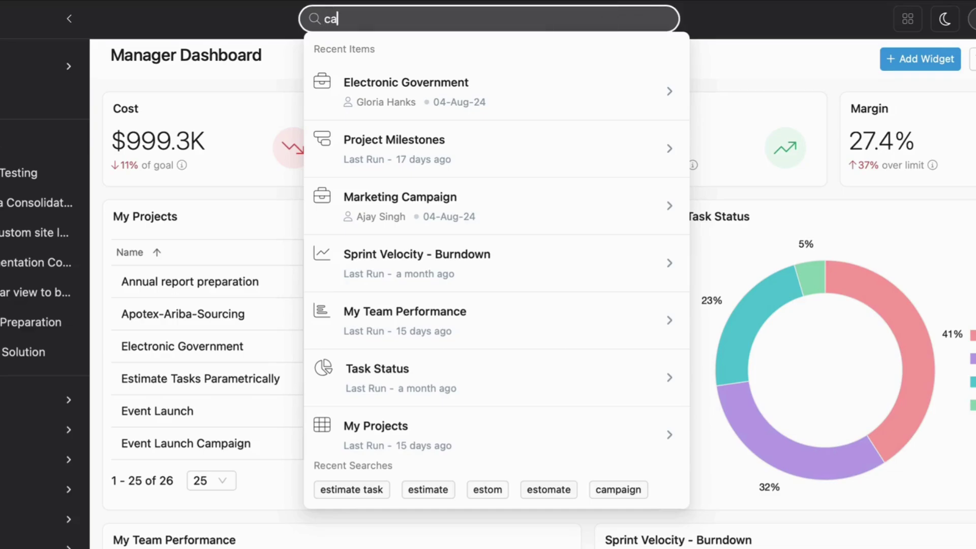
type("mpaign")
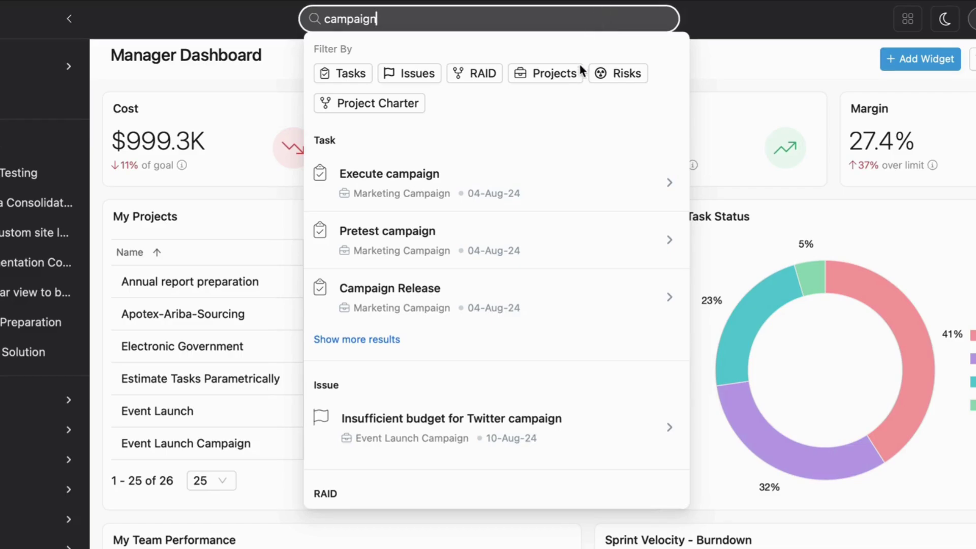
left_click(578, 77)
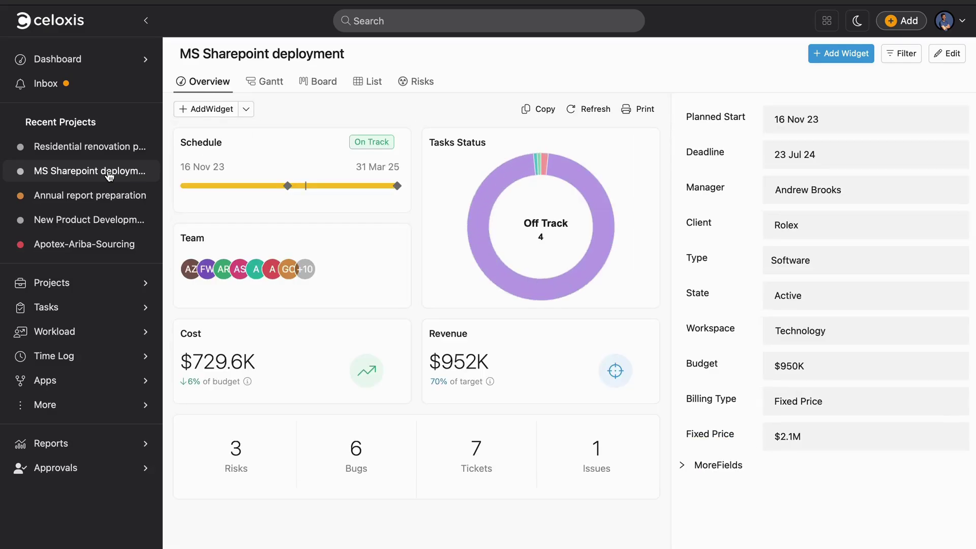
Move the Schedule widget below Team and place Revenue ahead of Cost
left_click_drag(226, 151, 225, 254)
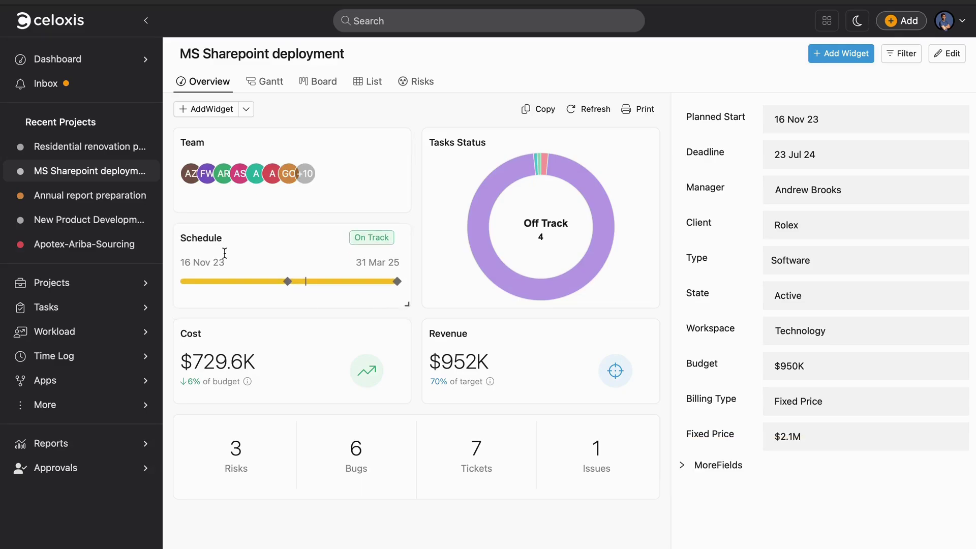
In List view, rename the Deployment Preparation group to 'Deployment Preparation Final'
left_click(369, 84)
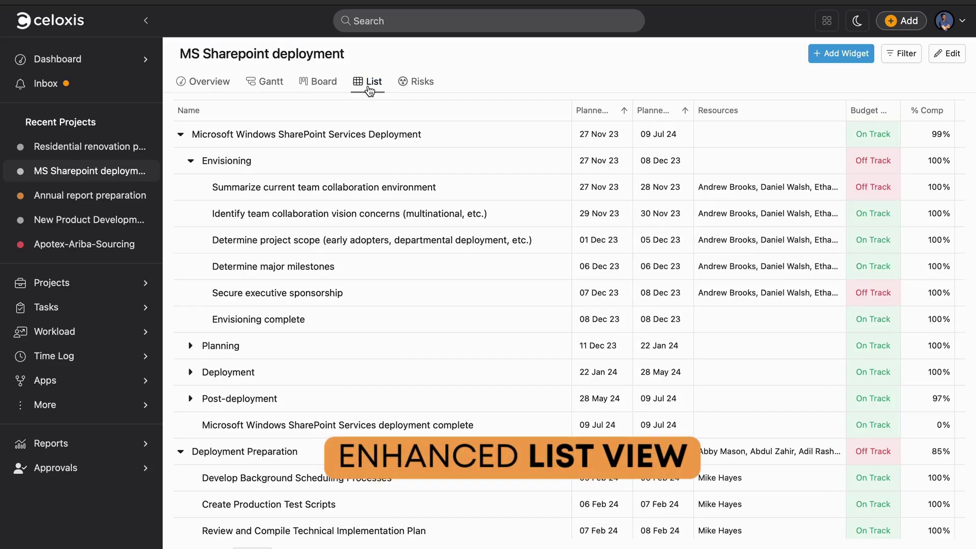
scroll(426, 226, "down", 1)
scroll(426, 226, "down", 3)
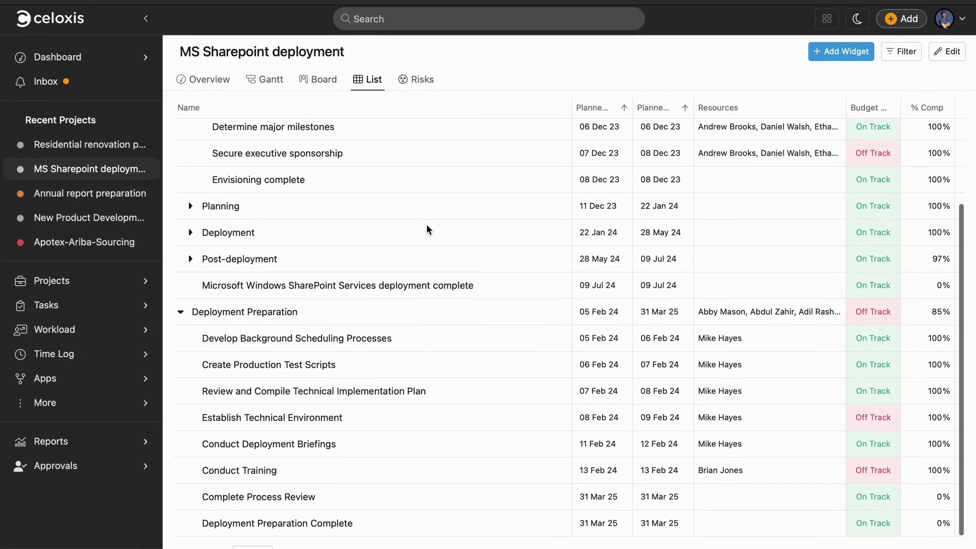
mouse_move(427, 234)
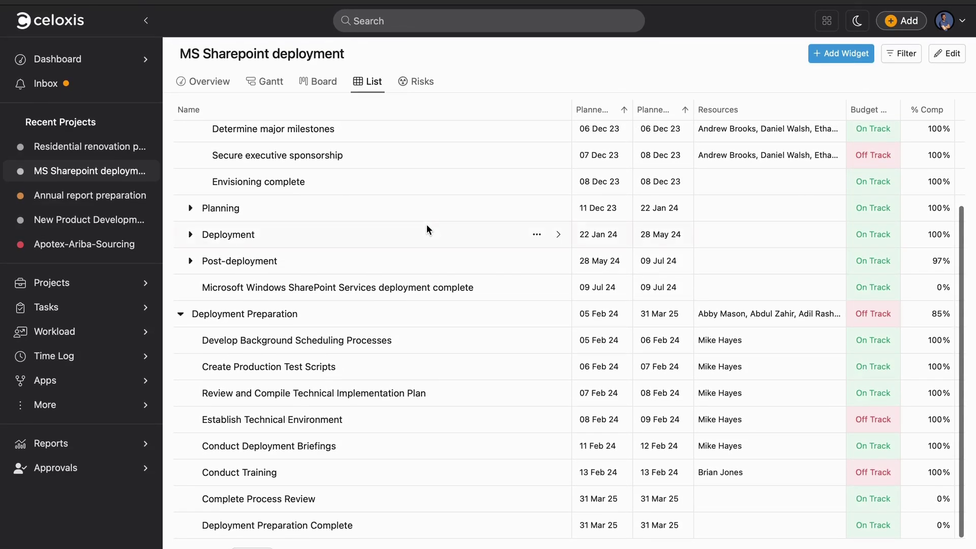
left_click(321, 314)
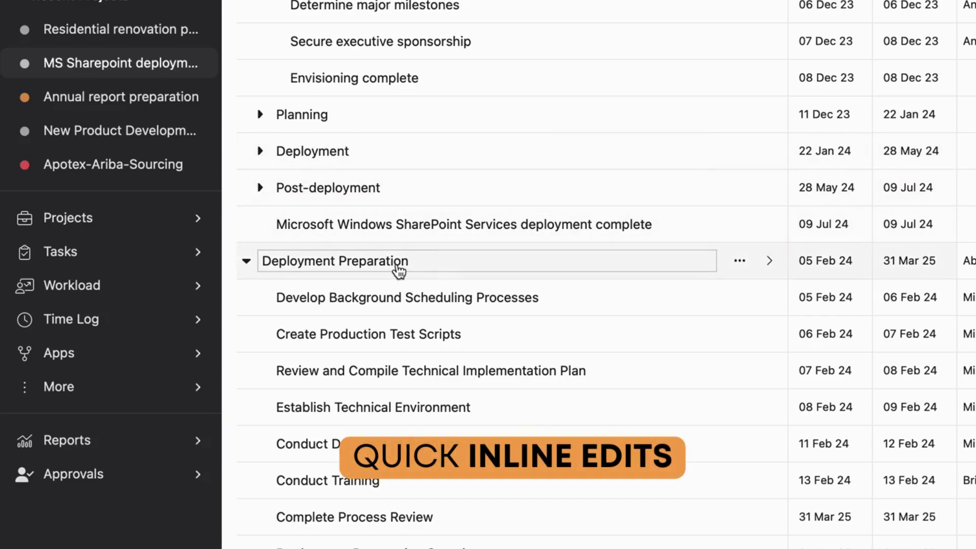
left_click(442, 261)
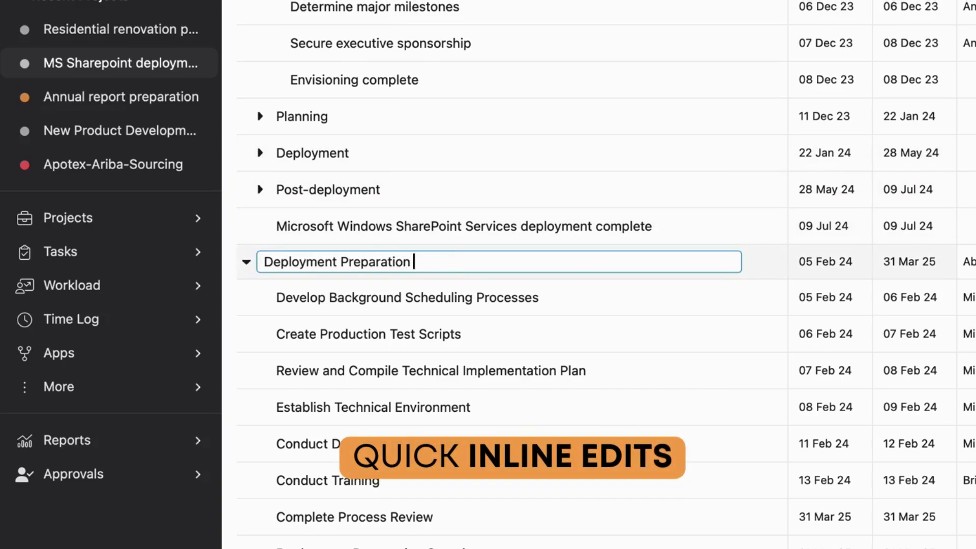
type("Final")
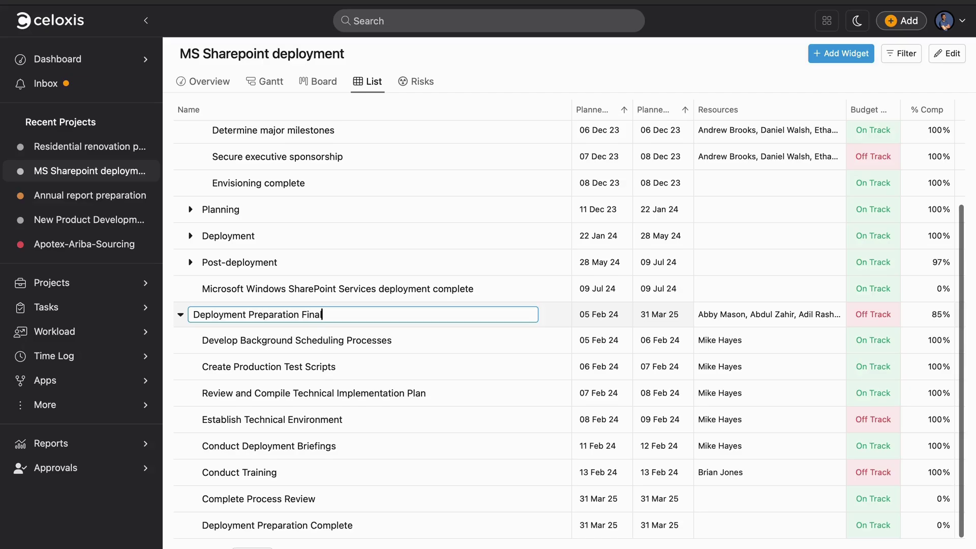
key("Return")
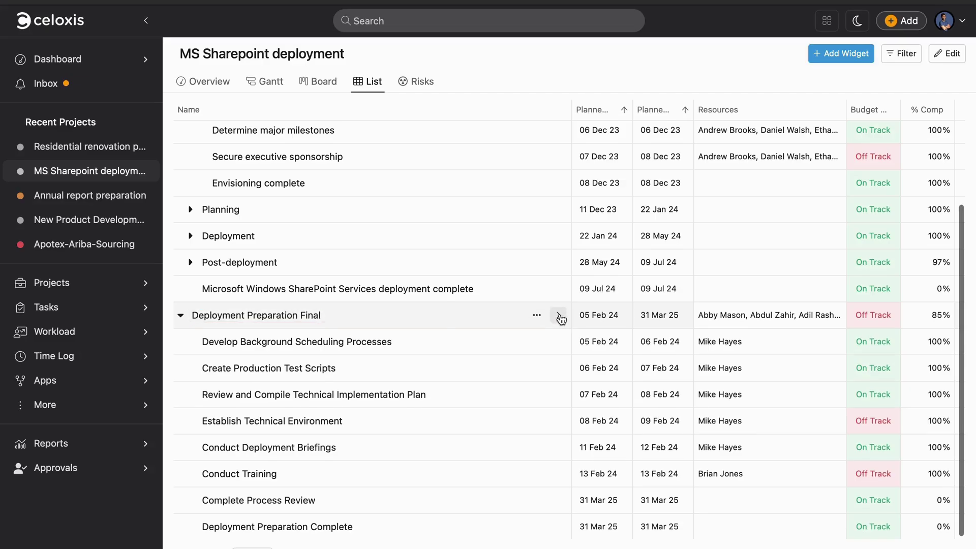
Change Planned Effort in More Fields for Deployment Preparation Final from 48 to 49
left_click(559, 317)
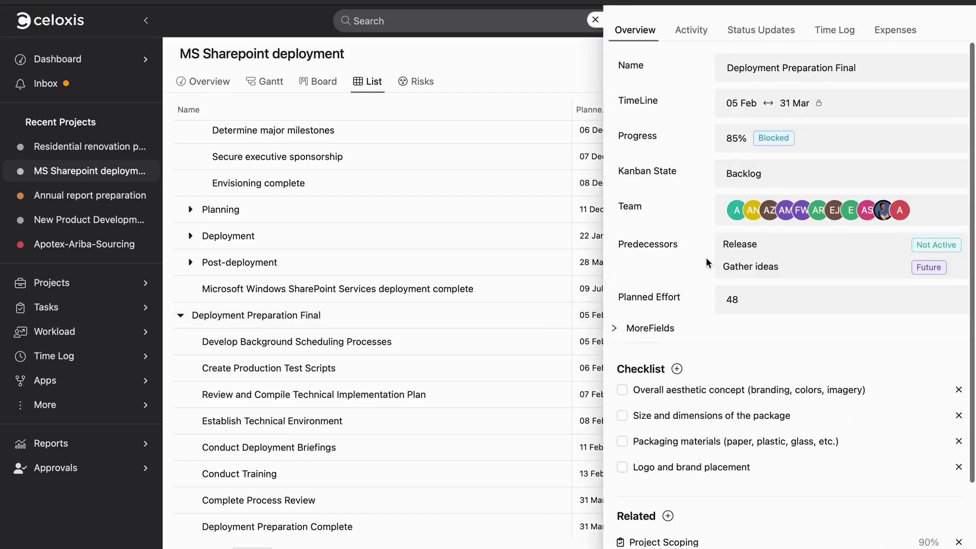
scroll(706, 263, "down", 1)
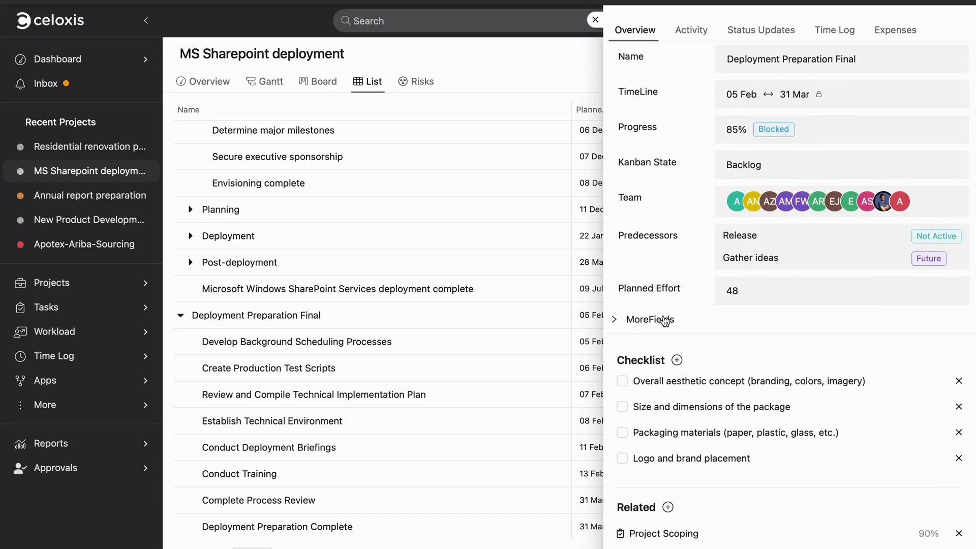
left_click(665, 321)
scroll(700, 330, "down", 2)
scroll(700, 330, "down", 2)
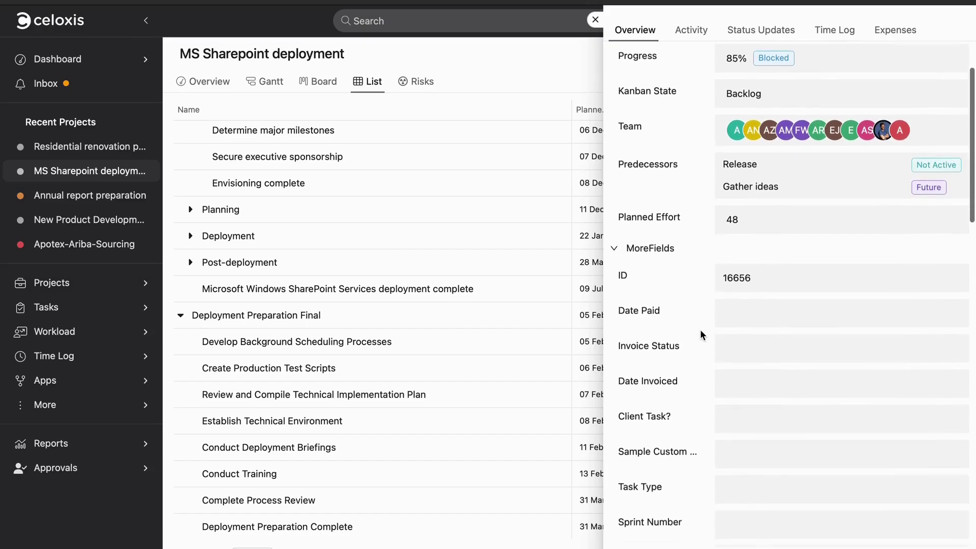
scroll(701, 329, "down", 1)
scroll(700, 330, "down", 2)
scroll(701, 334, "down", 1)
scroll(701, 335, "down", 1)
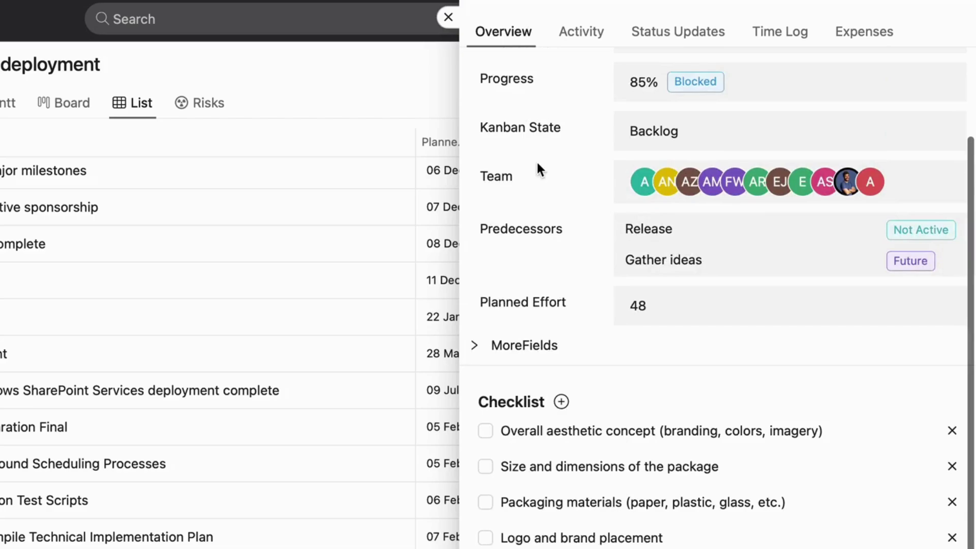
left_click(652, 307)
type("49")
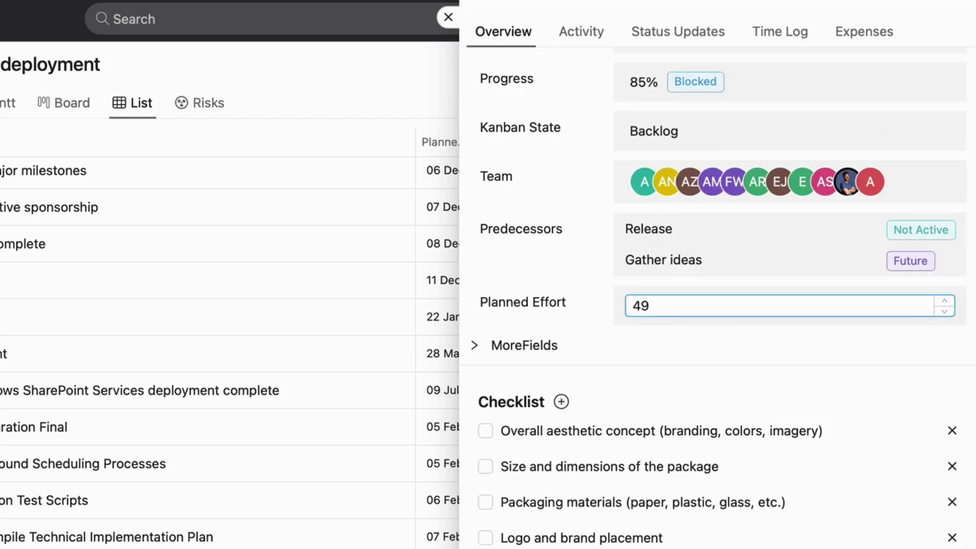
key("Return")
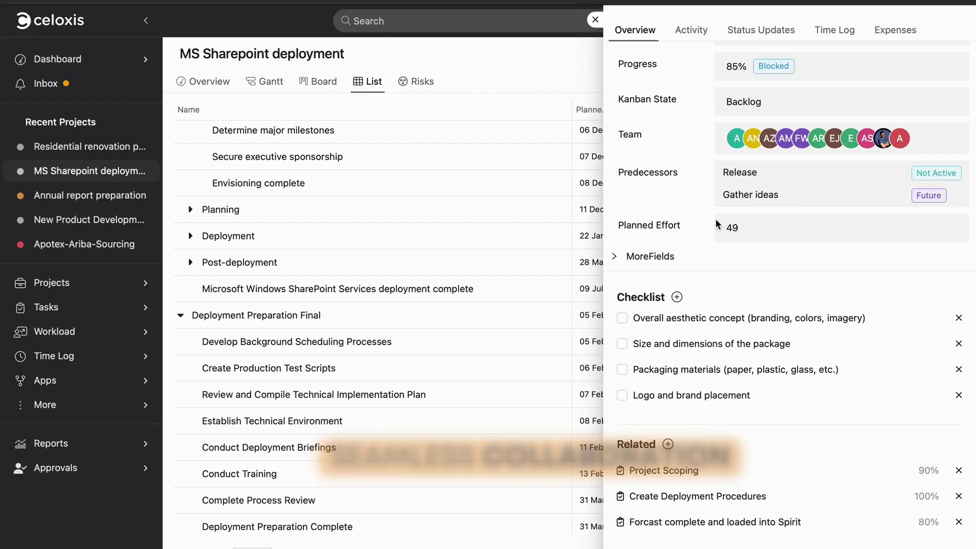
scroll(705, 196, "up", 2)
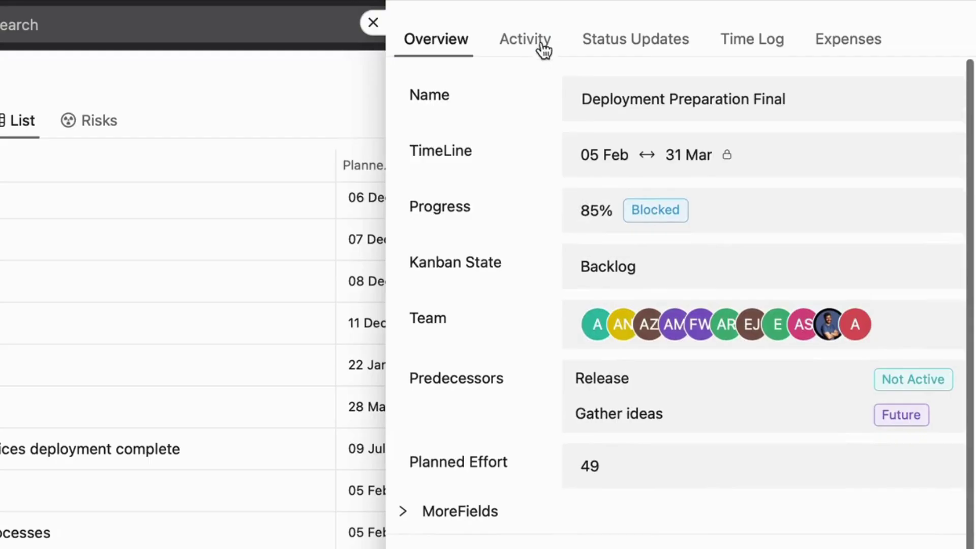
Post the comment 'Task is completed 👍' in the task's Activity tab
left_click(702, 32)
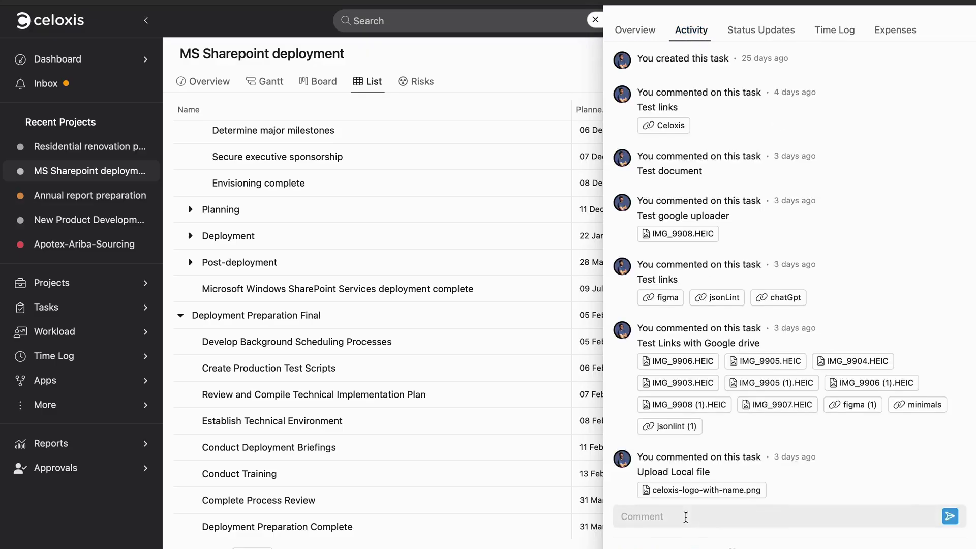
left_click(685, 517)
type("Task is completed")
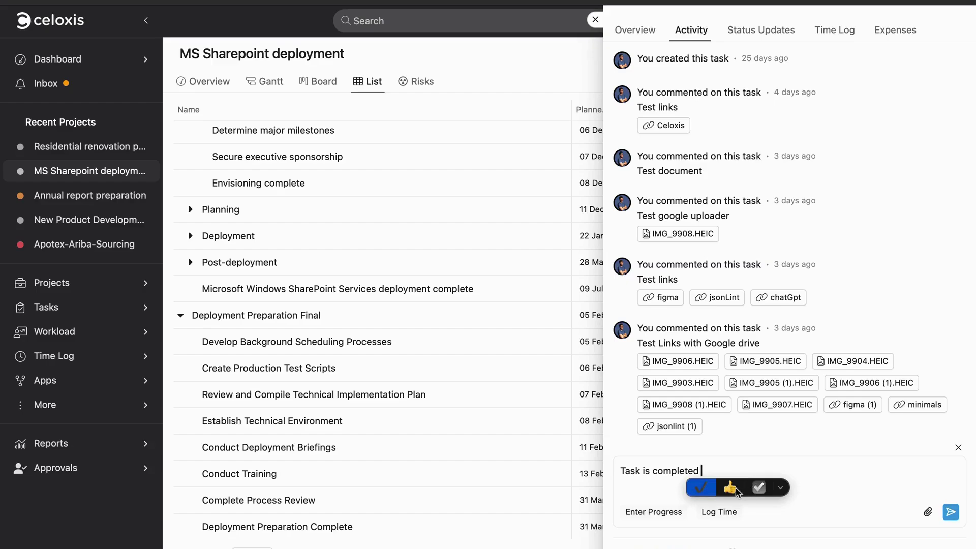
left_click(731, 488)
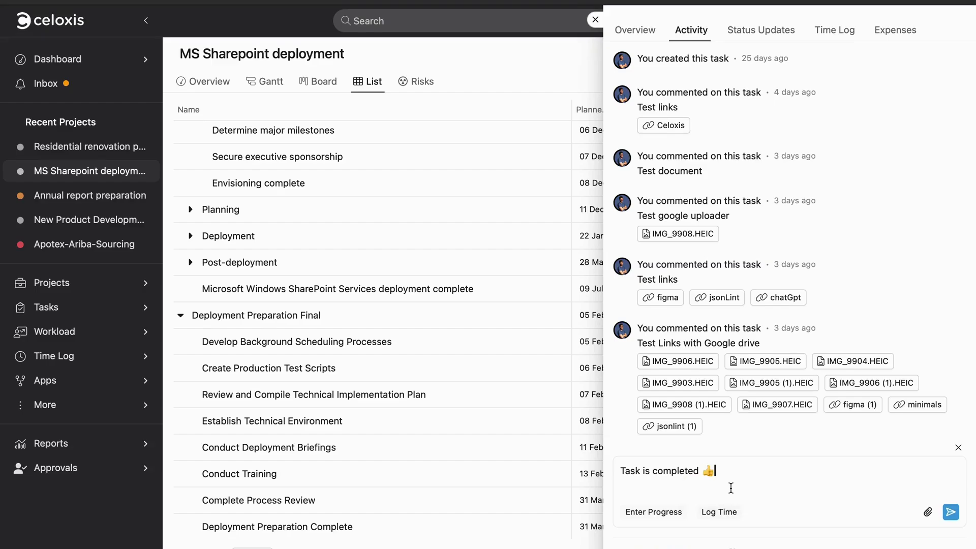
left_click(950, 513)
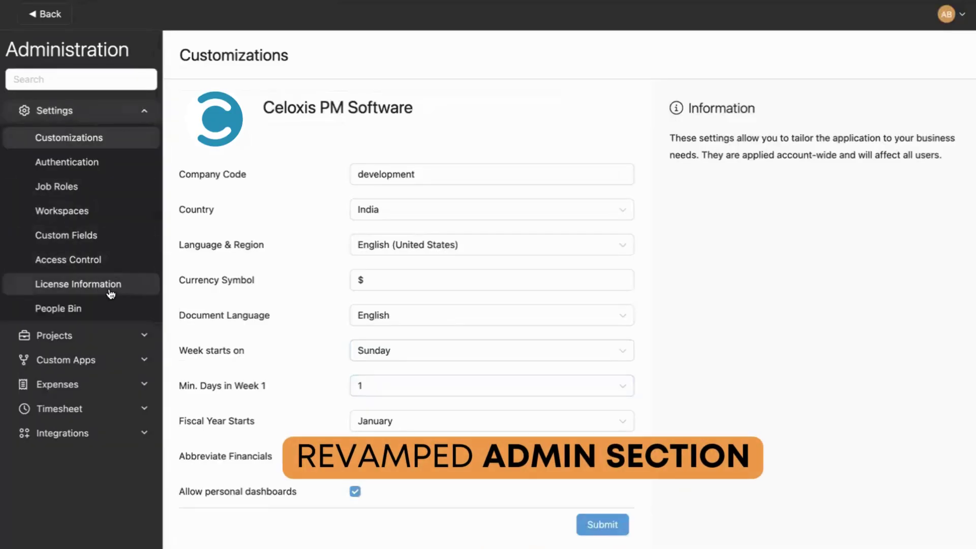
Go from Administration settings through Custom Fields to the Custom Apps list showing Bug, Issue and Risk
left_click(105, 189)
left_click(90, 237)
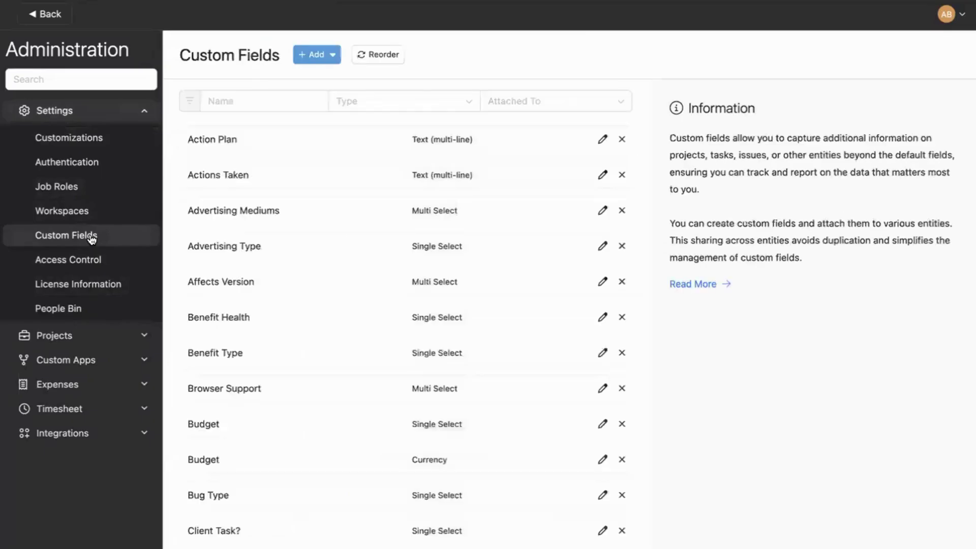
left_click(89, 360)
left_click(65, 191)
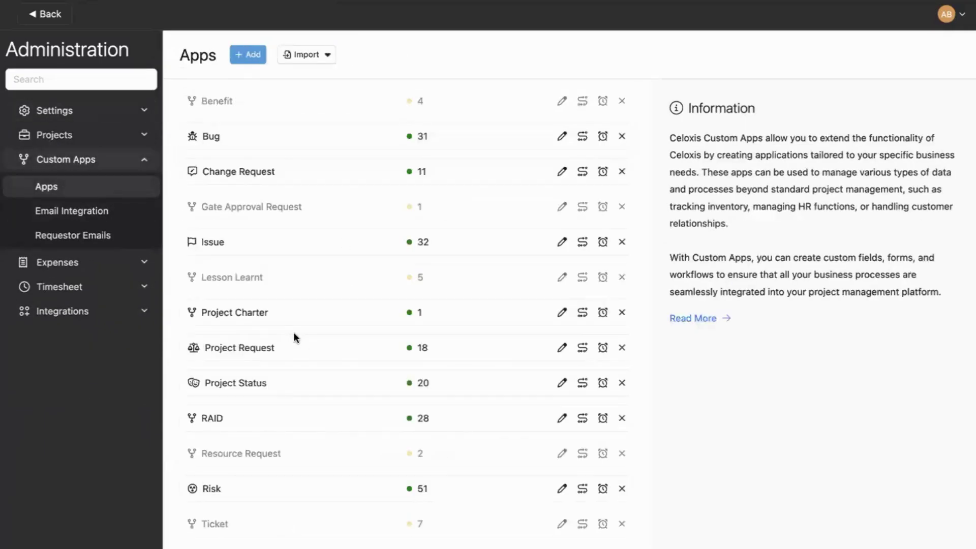
Add a new state named Closed to the Issue app's workflow diagram
left_click(582, 242)
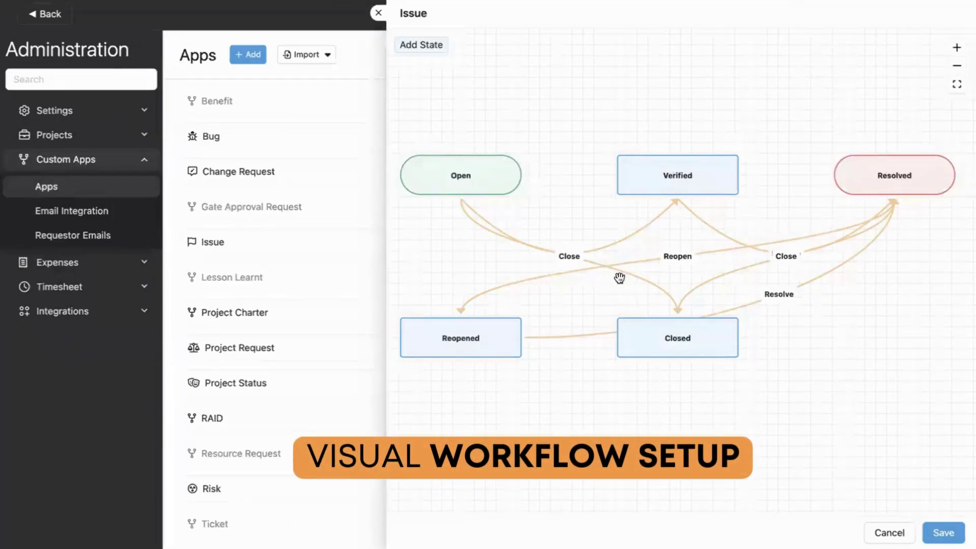
left_click(421, 47)
double_click(466, 104)
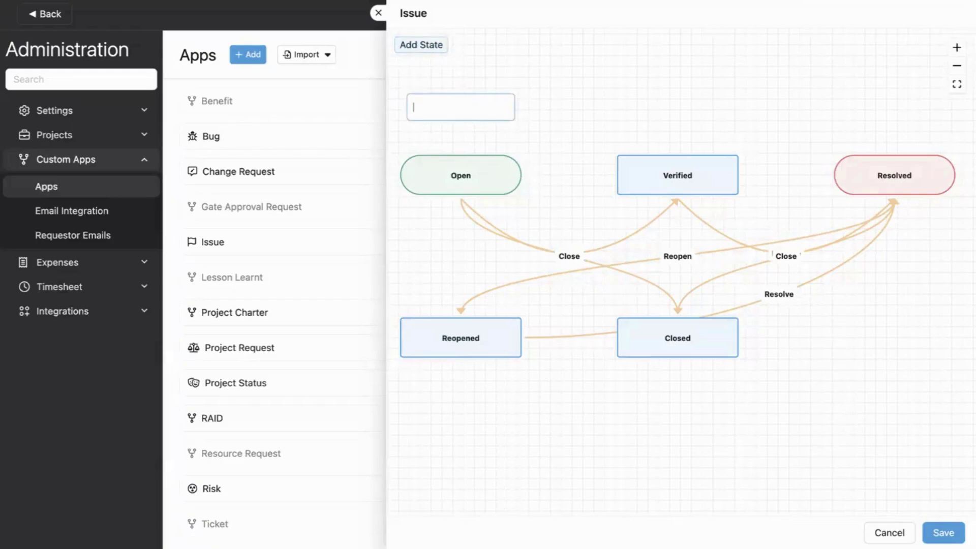
type("Closed")
key("Return")
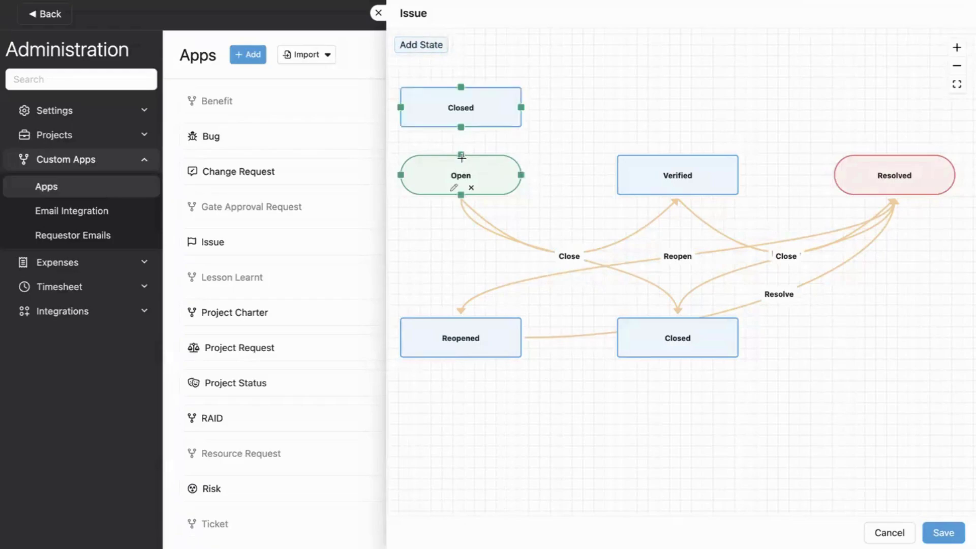
Connect Closed to Open with a transition labelled 'Not valid'
left_click_drag(461, 157, 461, 125)
double_click(461, 138)
type("No")
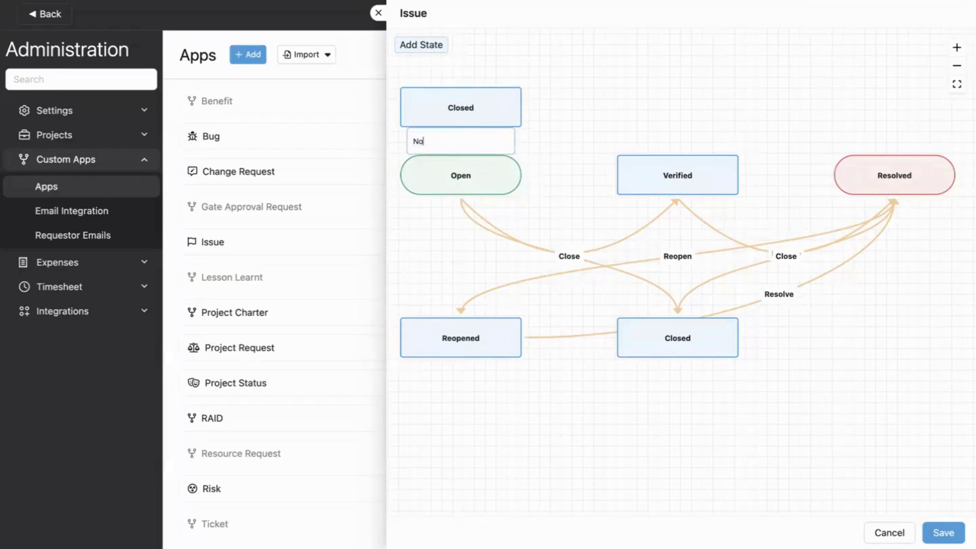
type("d")
key("Return")
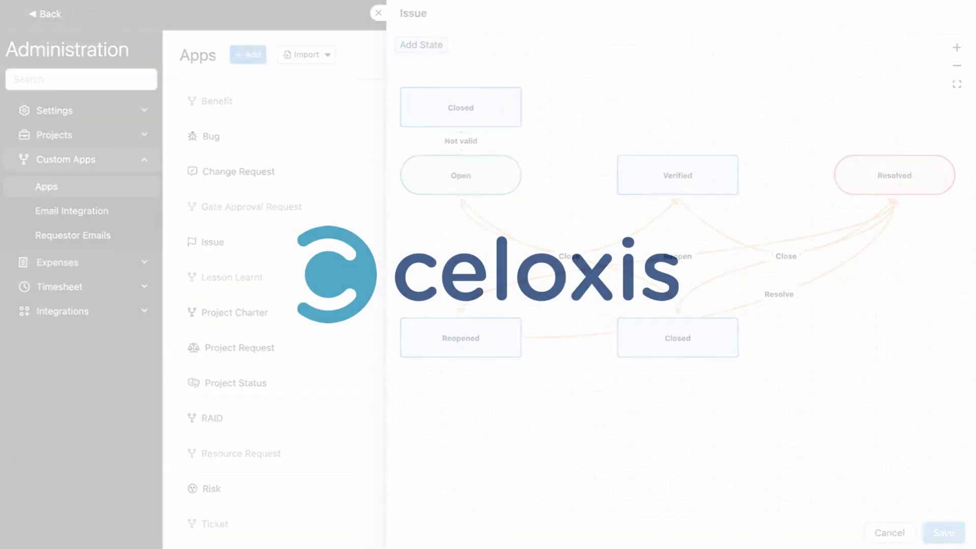